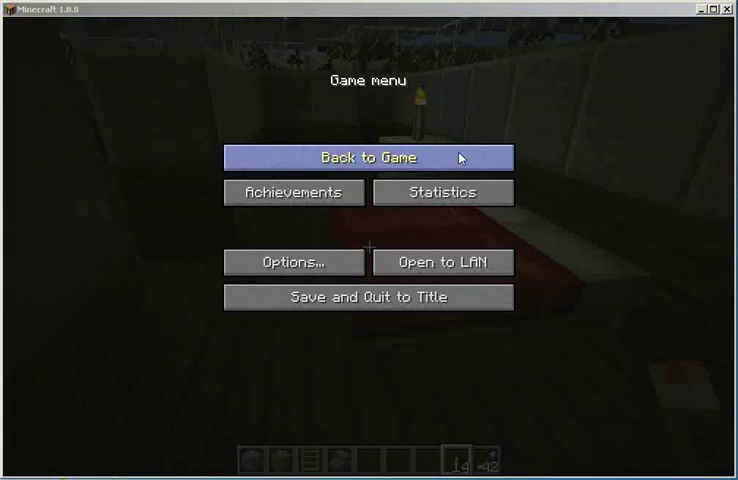
Resume the survival world from the pause menu.
left_click(460, 162)
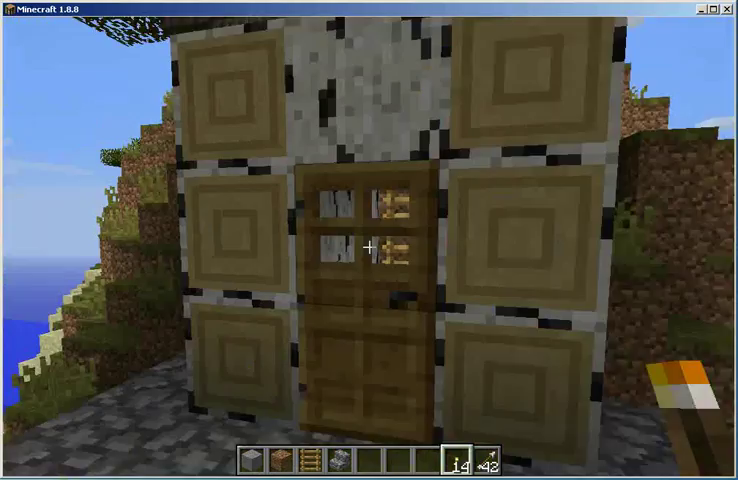
Open the birch house door, then the door at the corridor's end.
right_click(369, 246)
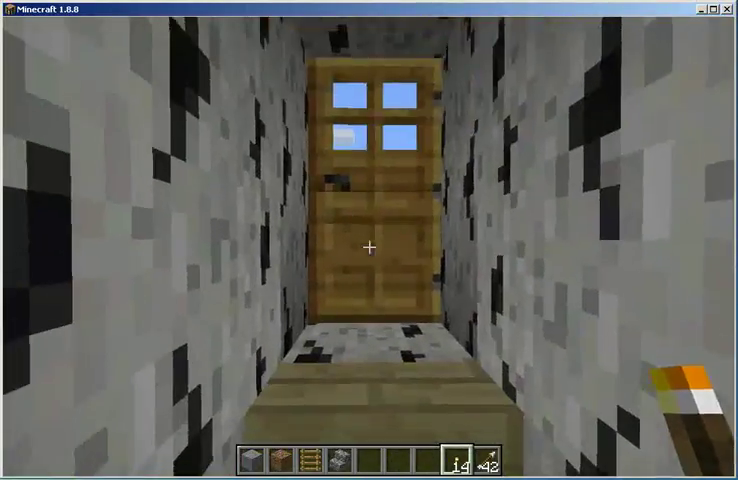
right_click(369, 247)
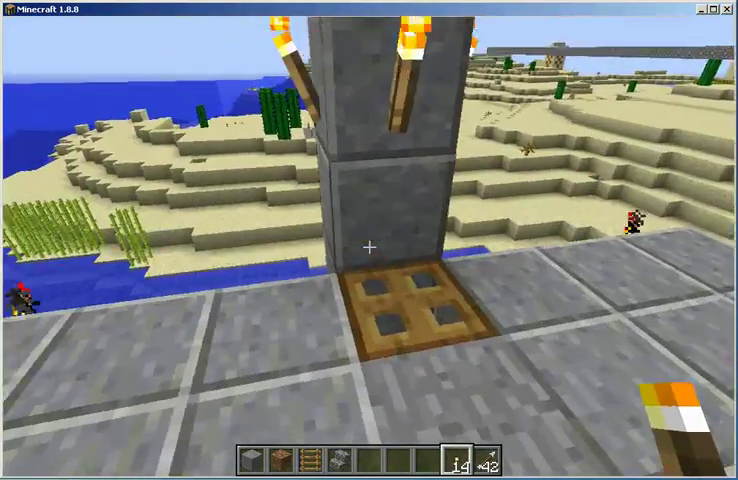
Open the trapdoor at the pillar base, then the trapdoor above the ladder.
right_click(369, 247)
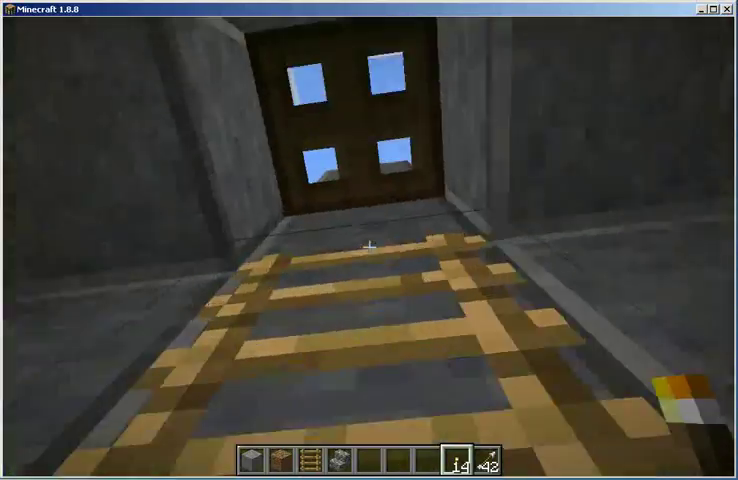
right_click(369, 247)
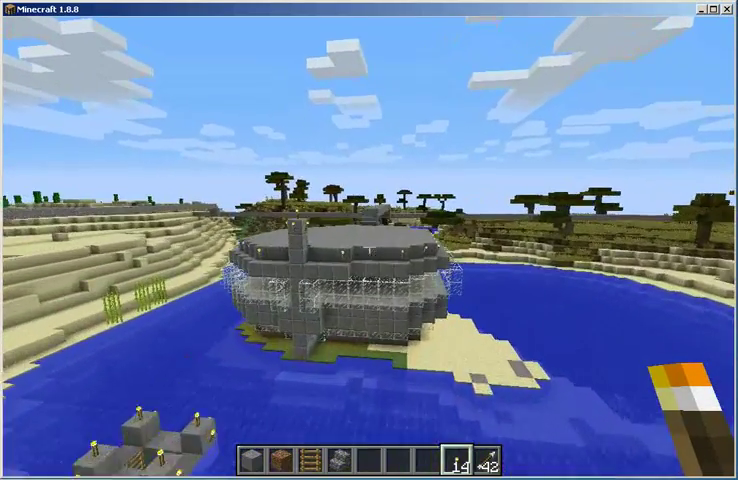
Walk the cobblestone path past the pillar, then fly down toward the sandy cove.
key("w")
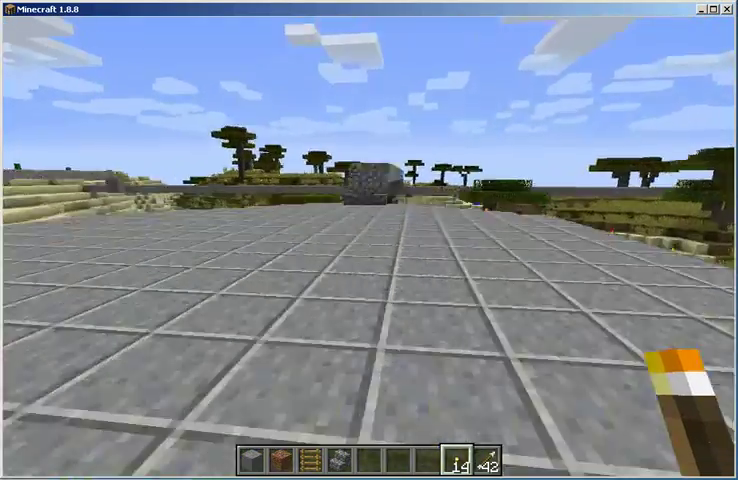
key("w")
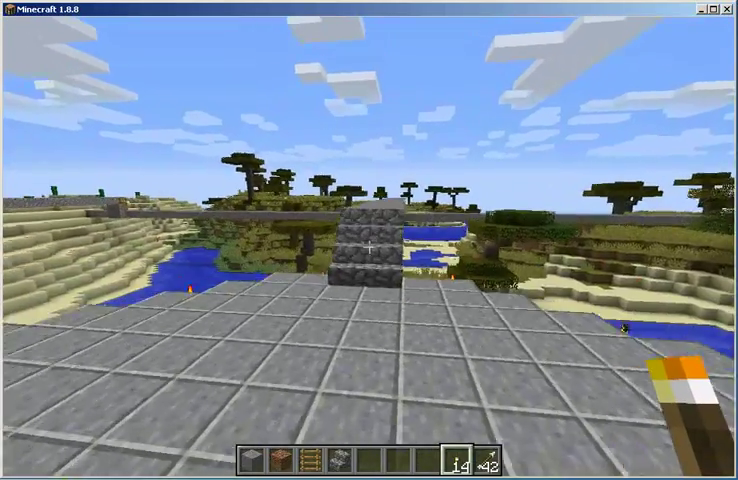
key("w")
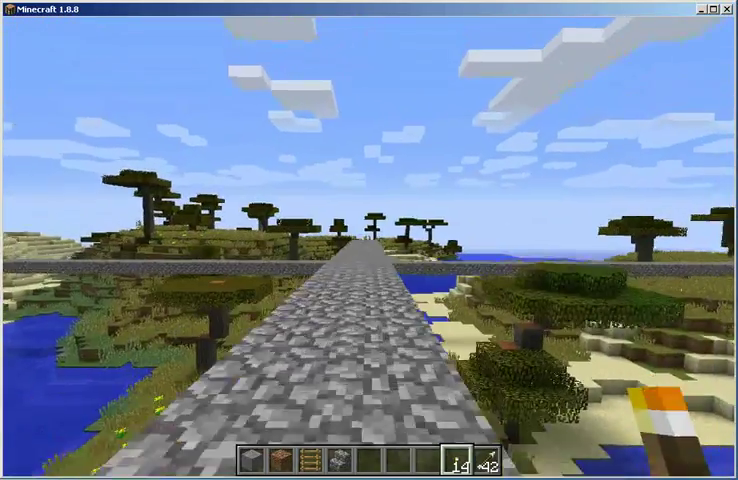
key("w")
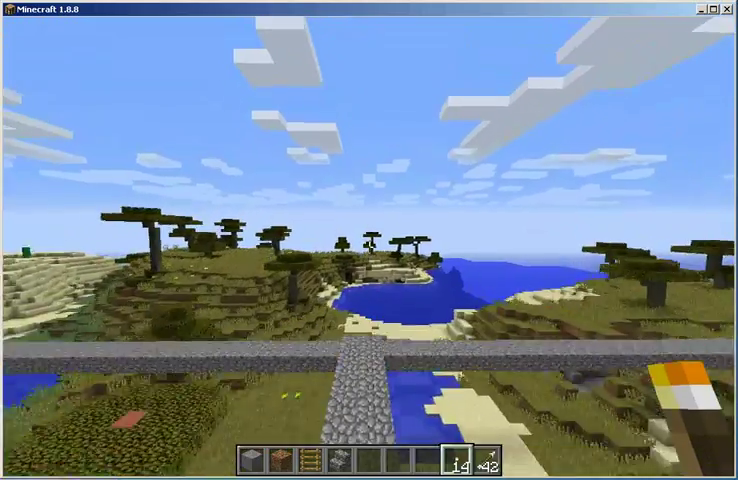
key("w")
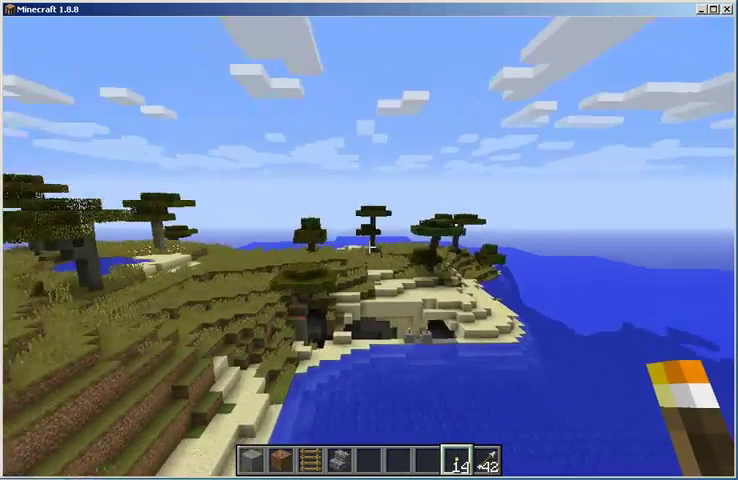
key("w")
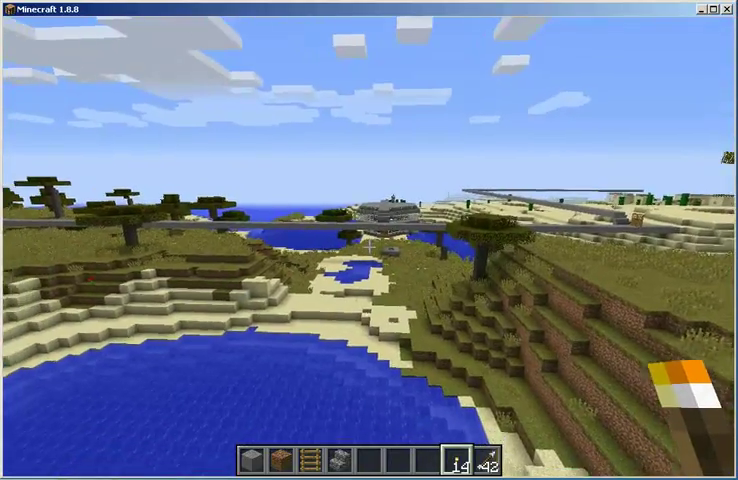
key("w")
key("w")
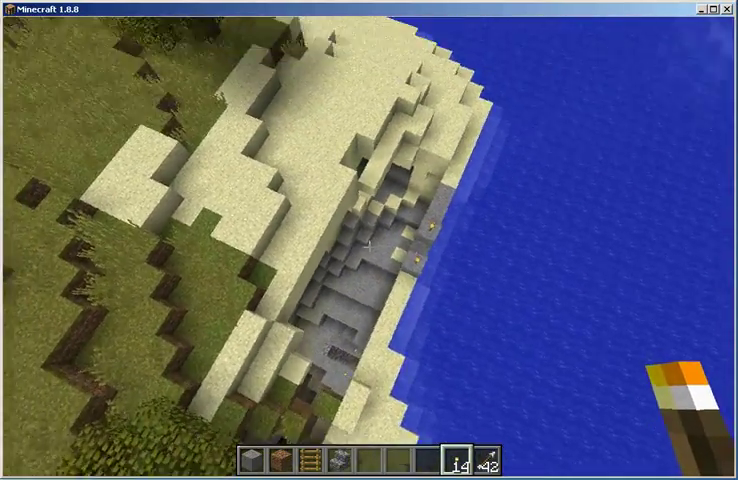
Circle over the cove's tunnel entrance and survey the sandy shoreline from above.
key("w")
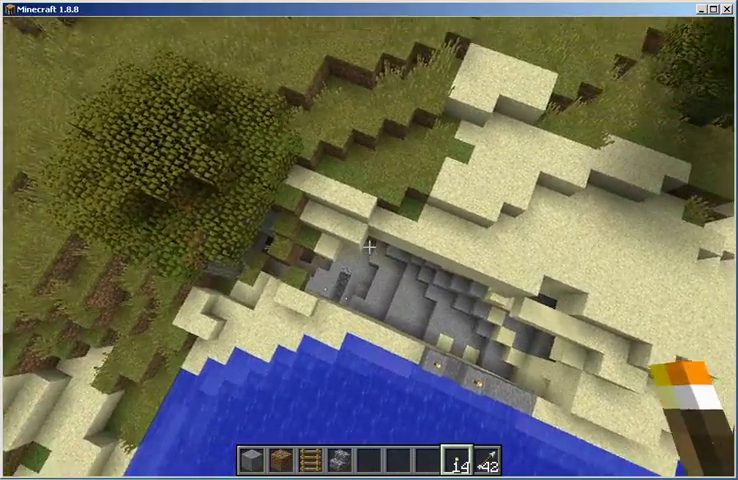
key("w")
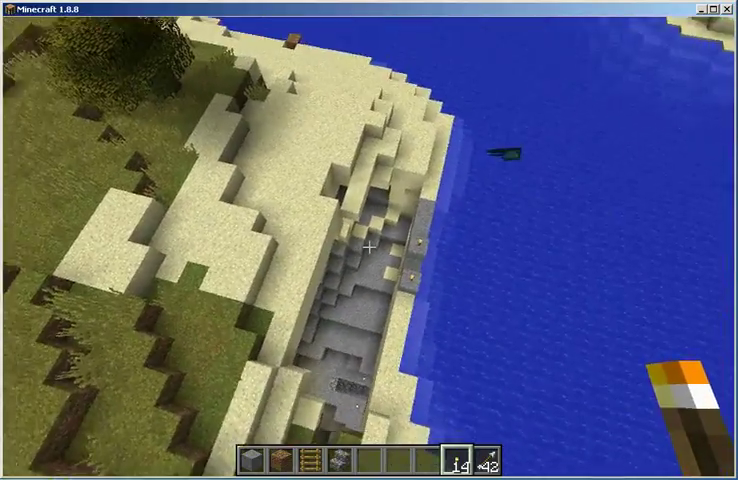
key("w")
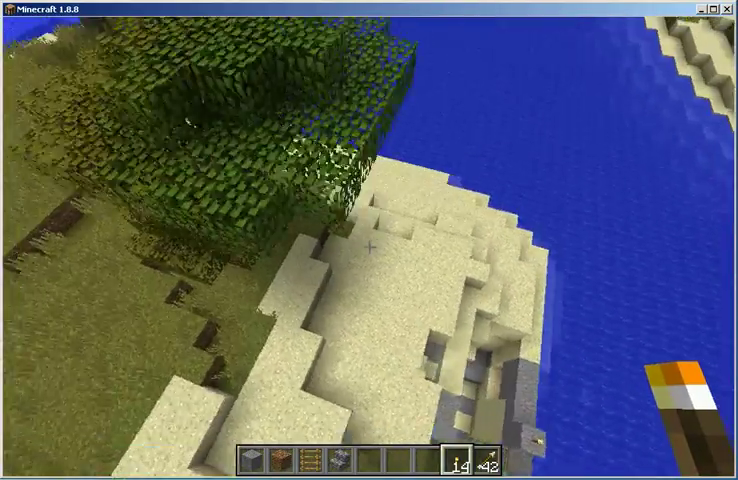
key("w")
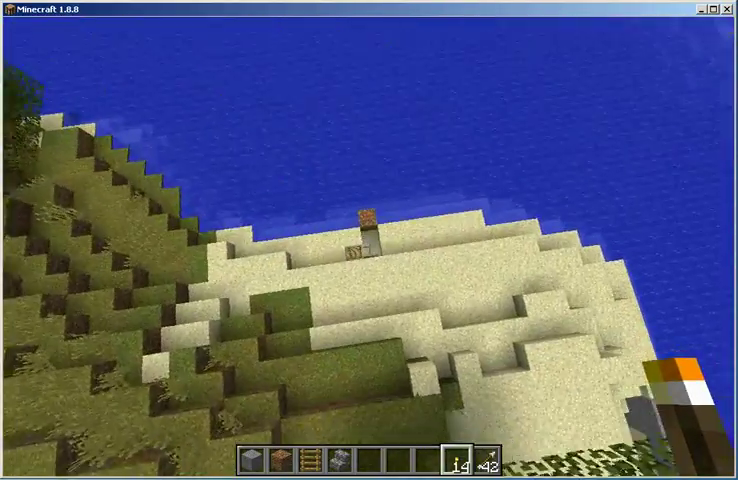
key("w")
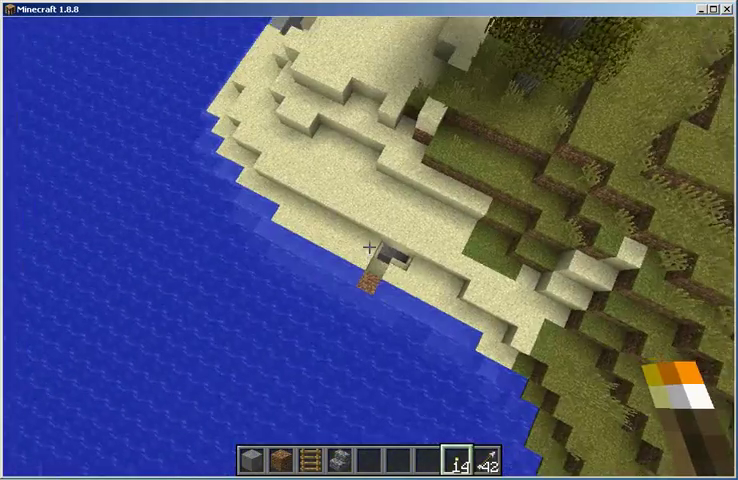
key("w")
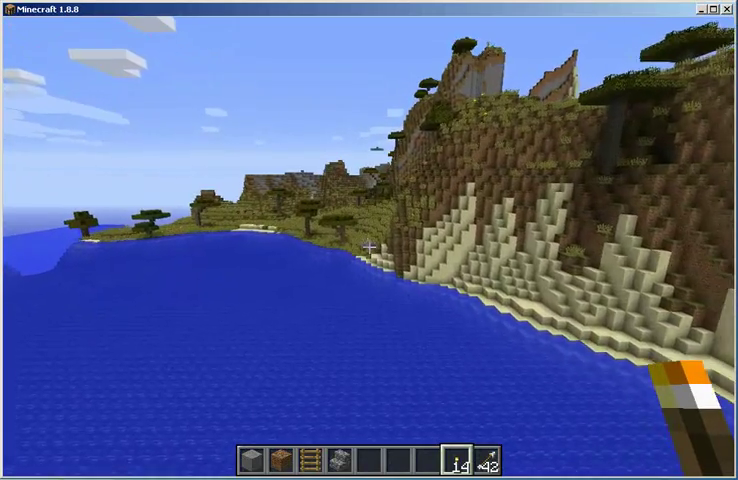
Fly past the cliff along the curving coast, then inland to the cobblestone tower.
key("w")
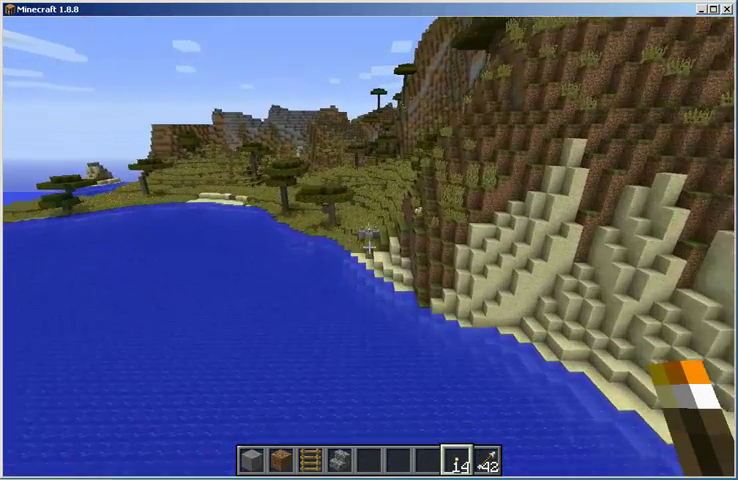
key("w")
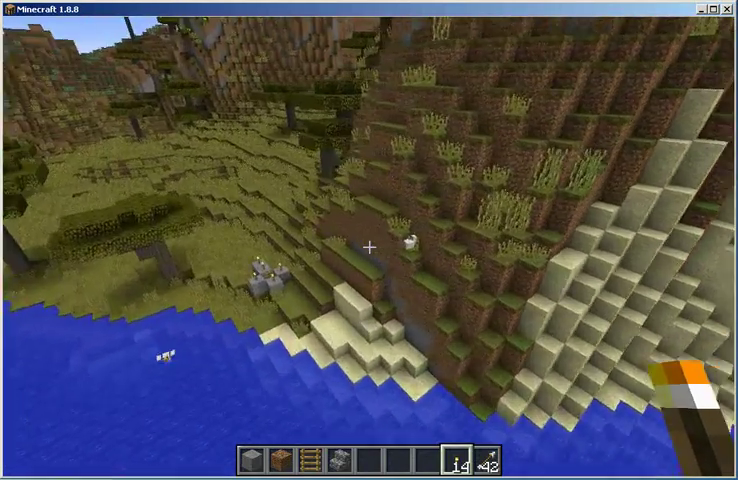
key("w")
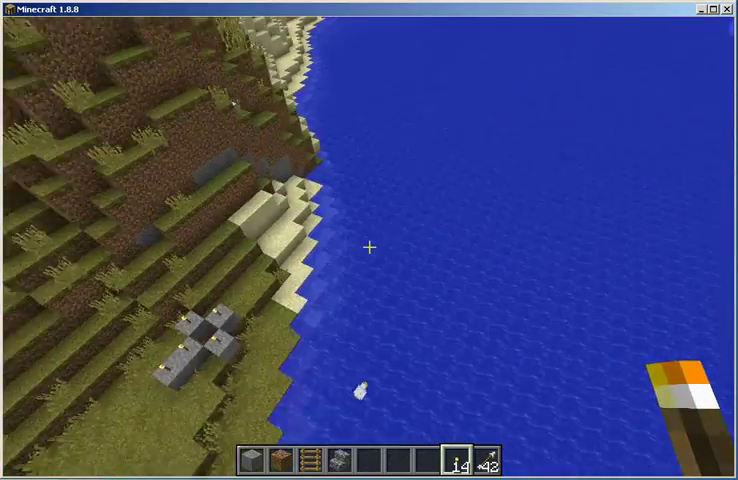
key("w")
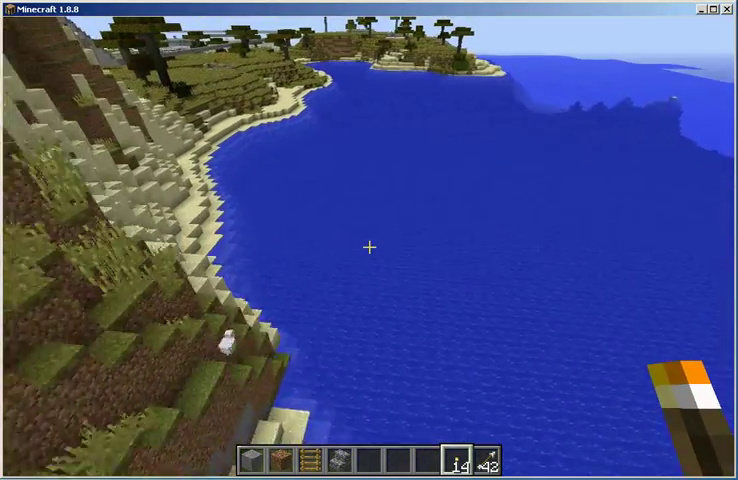
key("w")
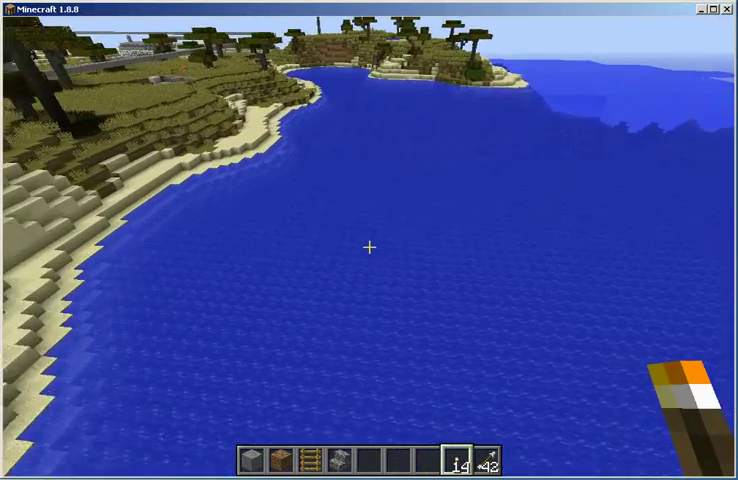
key("w")
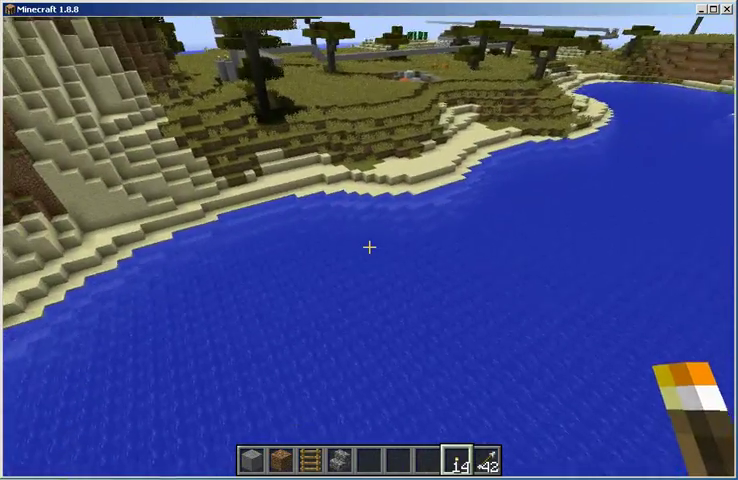
key("w")
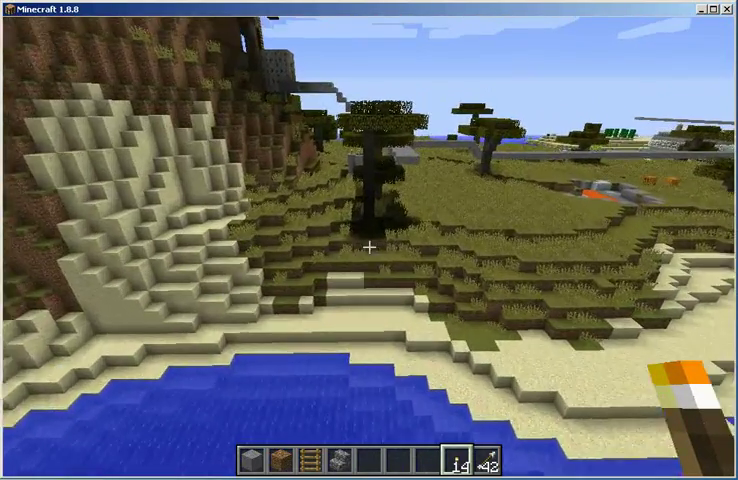
key("w")
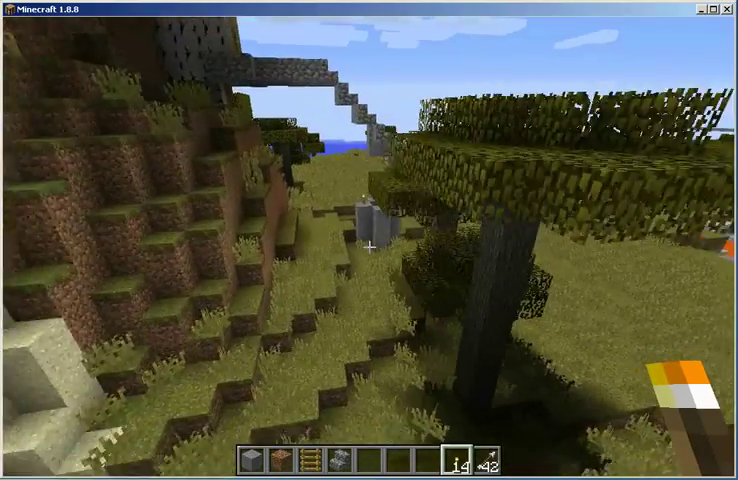
key("w")
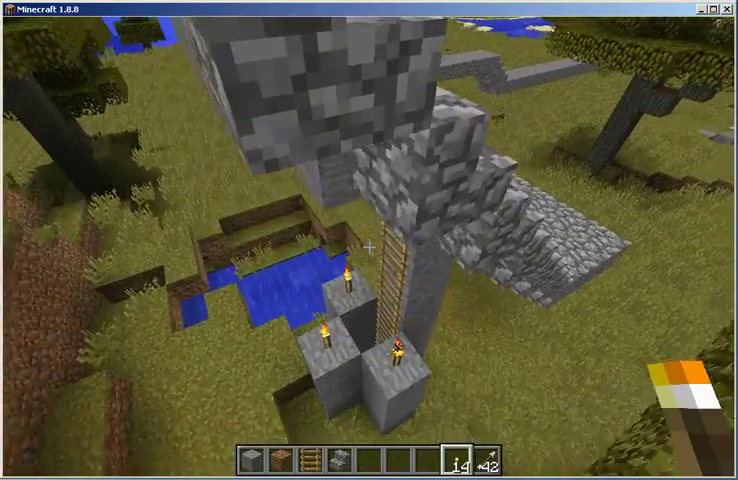
key("w")
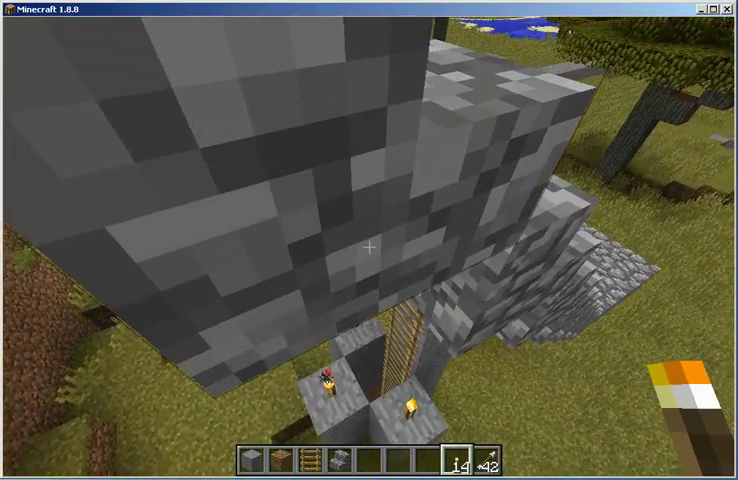